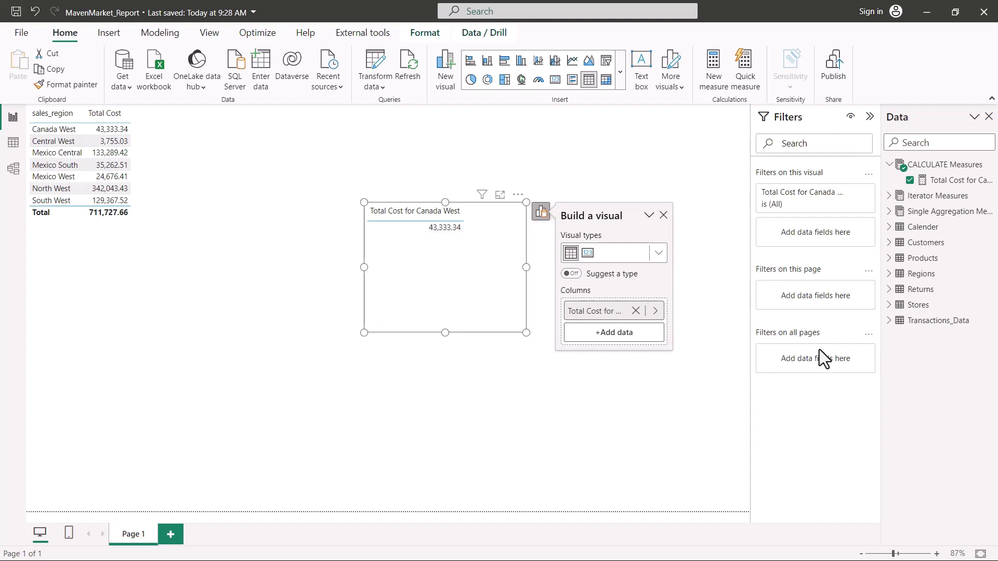
Step: Add sales_region as the first column of the Total Cost for Canada West table and enlarge the table
click(890, 276)
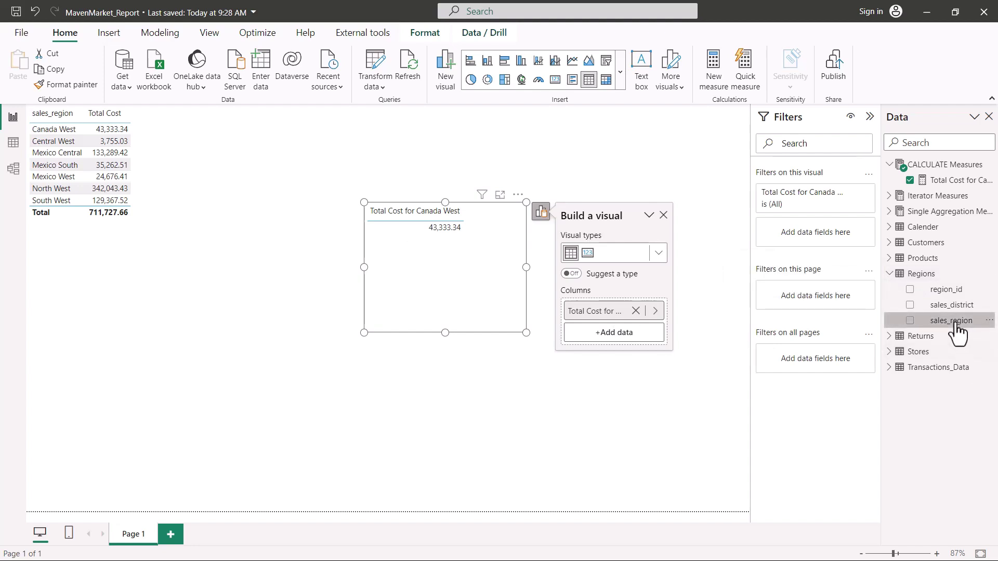
drag(956, 323, 601, 390)
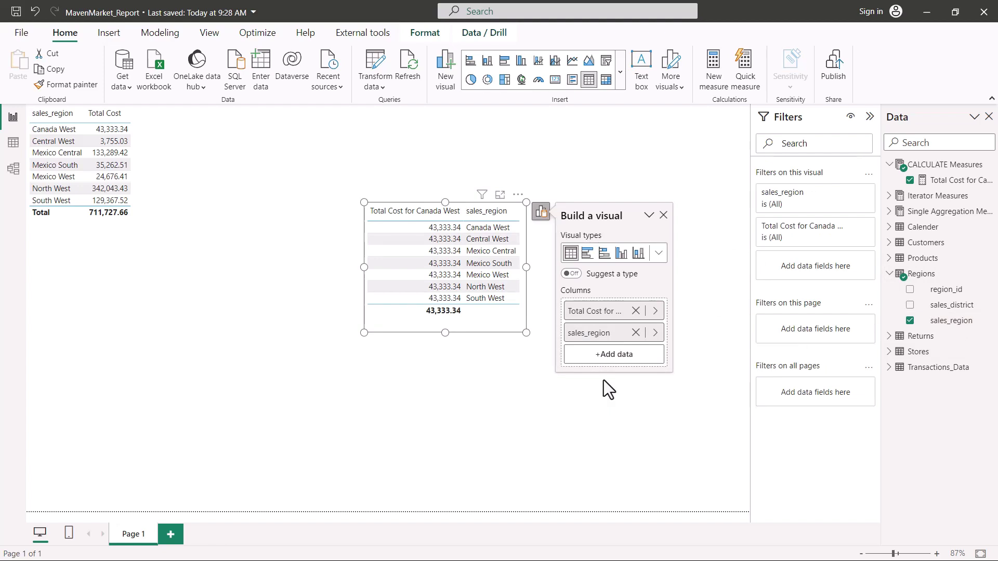
drag(597, 334, 598, 307)
click(663, 214)
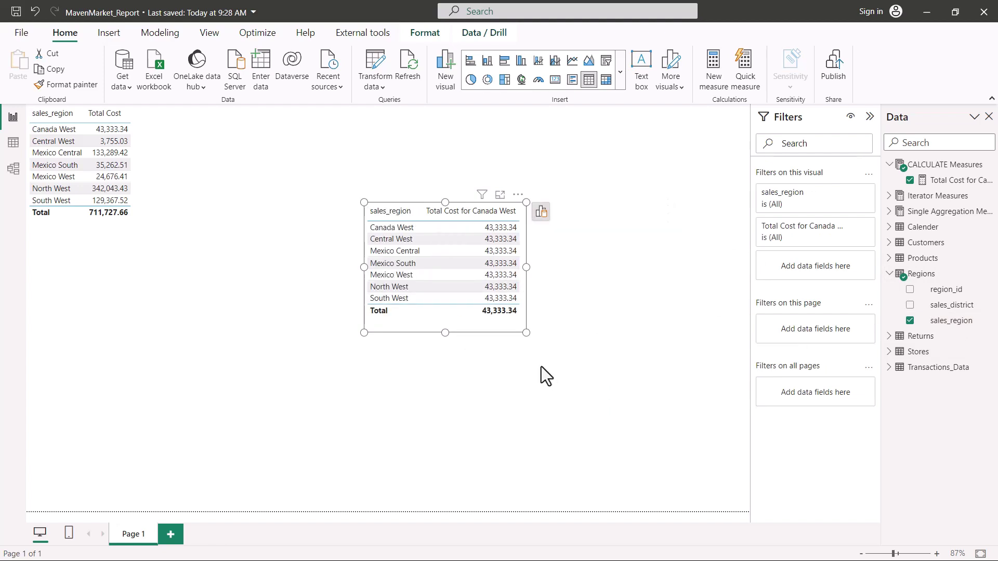
drag(526, 333, 582, 385)
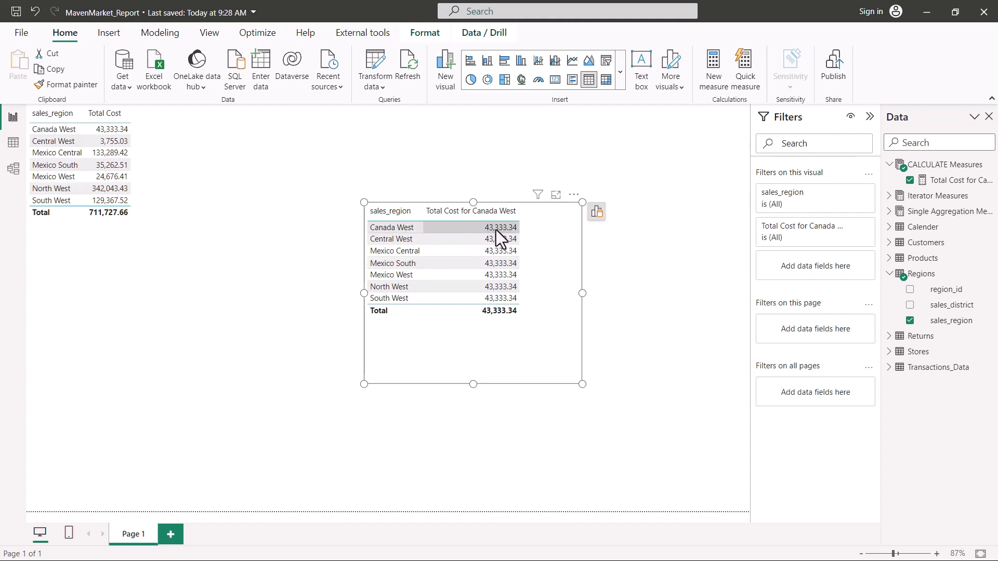
Step: Examine the Total Cost for Canada West formula and how the Regions table relates to the other tables in the model
click(947, 182)
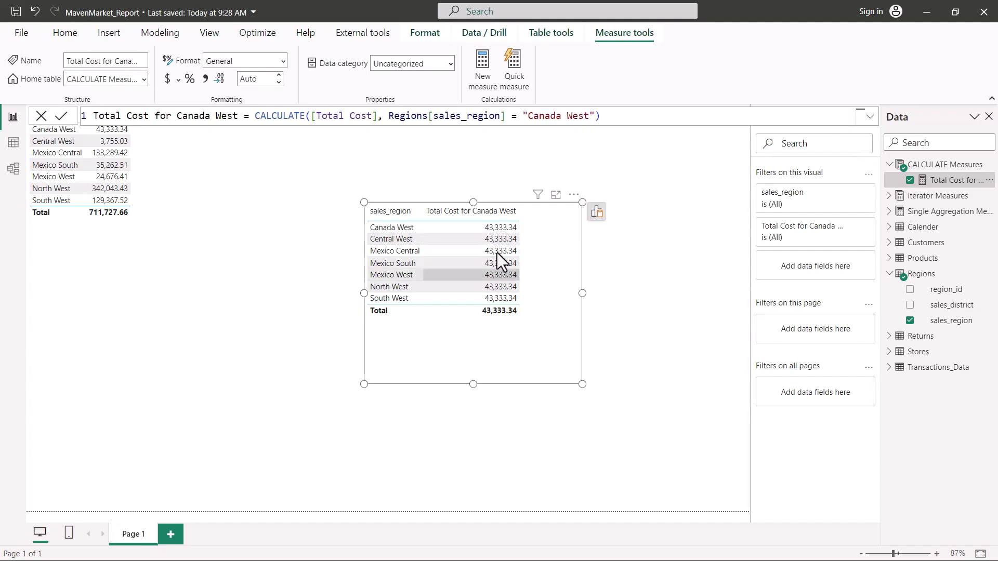
click(12, 171)
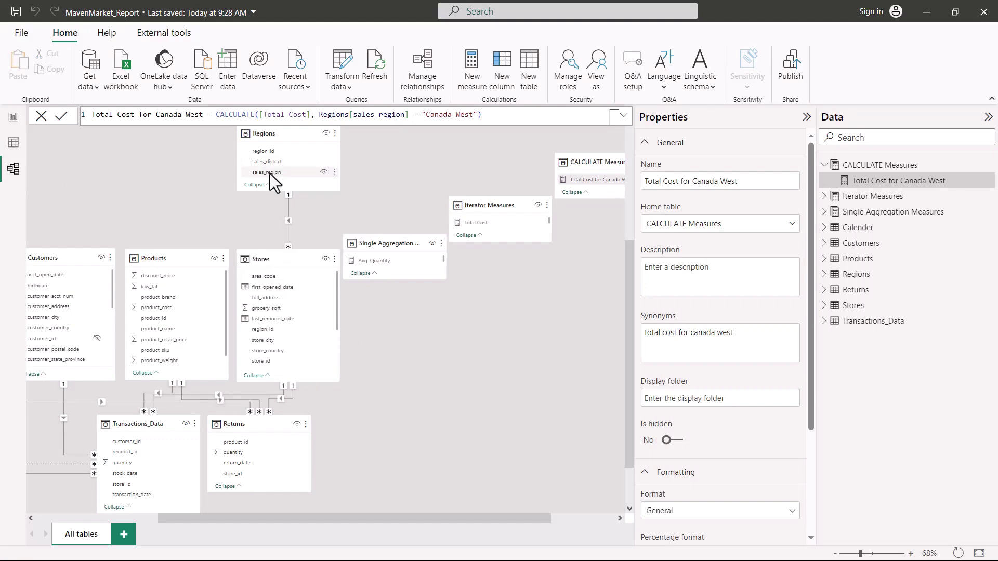
drag(272, 177, 284, 177)
drag(294, 365, 294, 388)
click(13, 117)
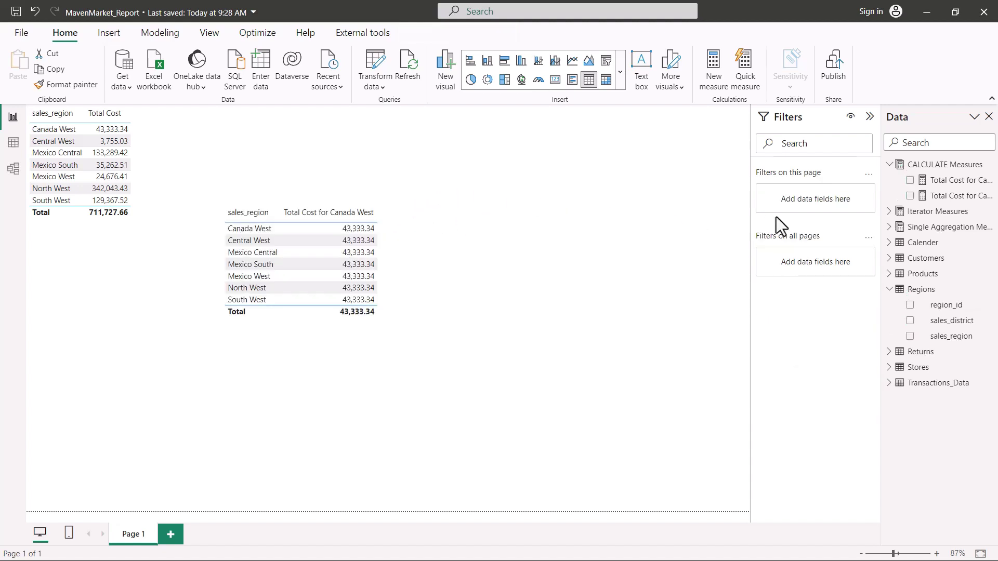
Step: Examine the KEEPFILTERS function and its sales_region condition in the Total Cost for Canada West (KEEPFILTERS) formula
click(931, 196)
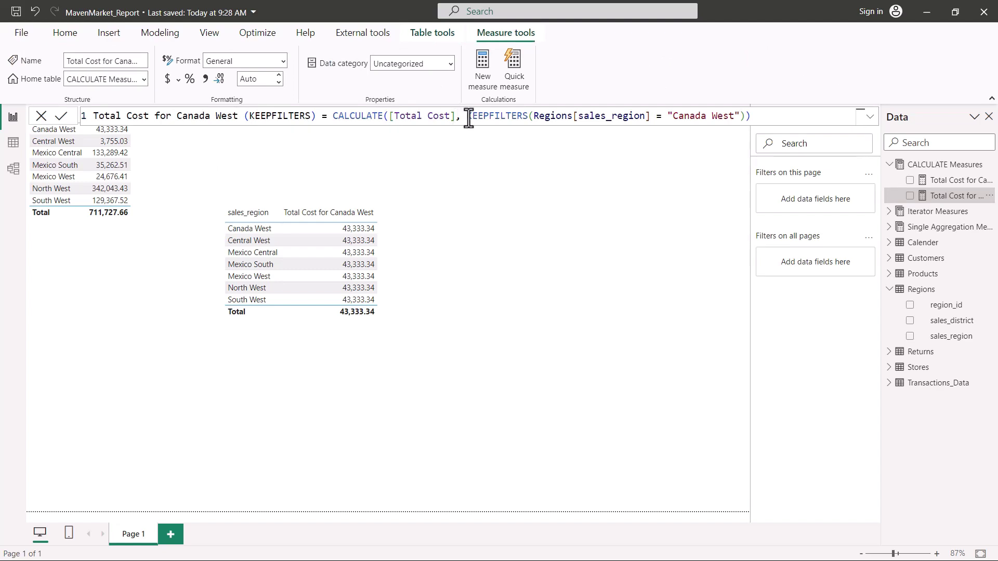
drag(468, 118, 528, 119)
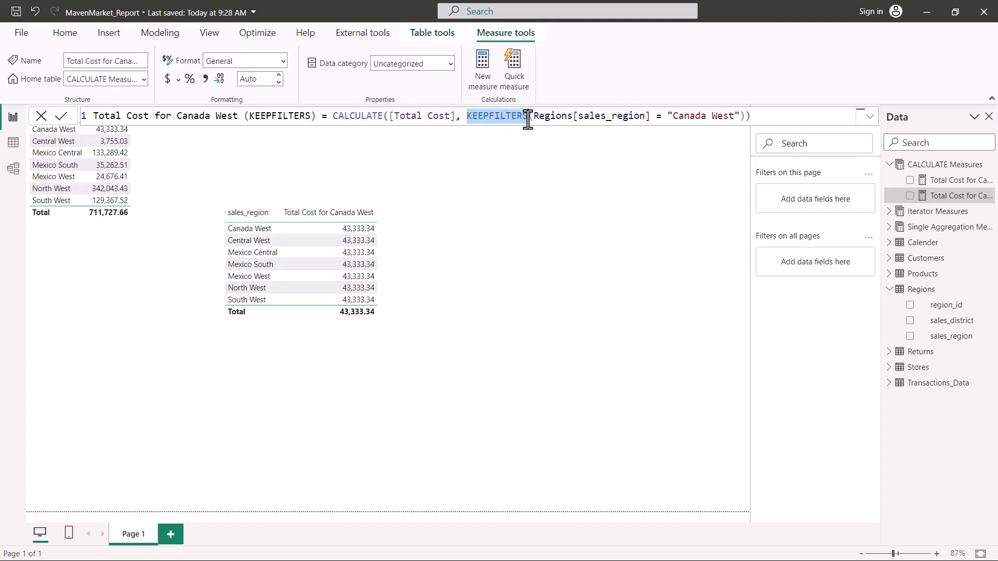
click(495, 119)
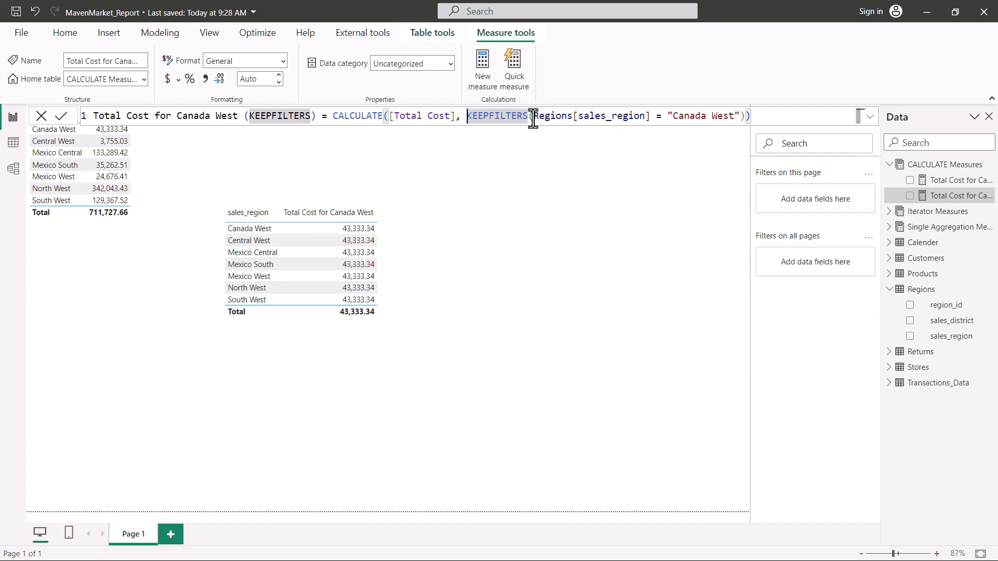
drag(534, 118, 739, 124)
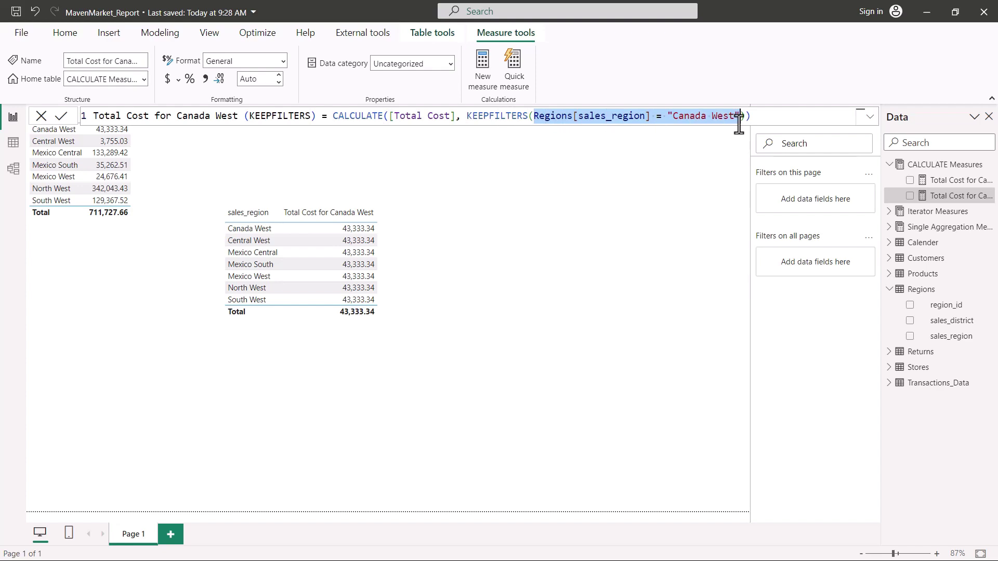
click(655, 122)
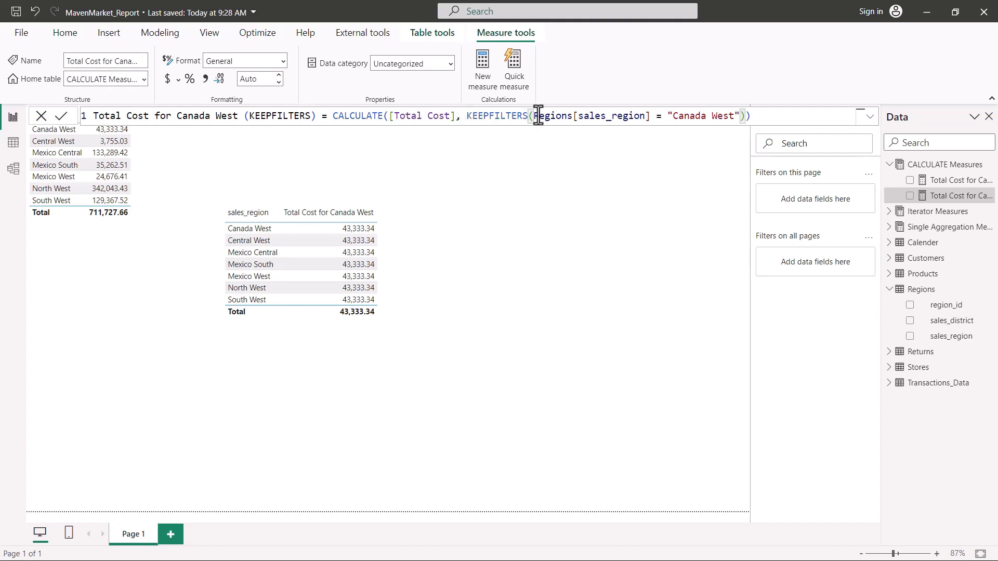
drag(533, 117, 741, 117)
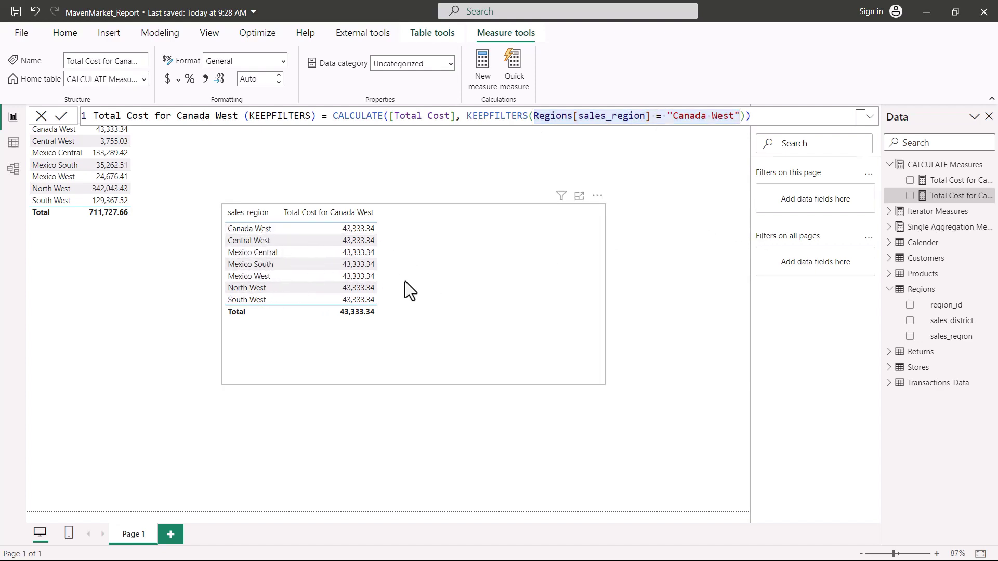
Step: Add the Total Cost for Canada West (KEEPFILTERS) measure to the table beside Total Cost for Canada West
click(664, 254)
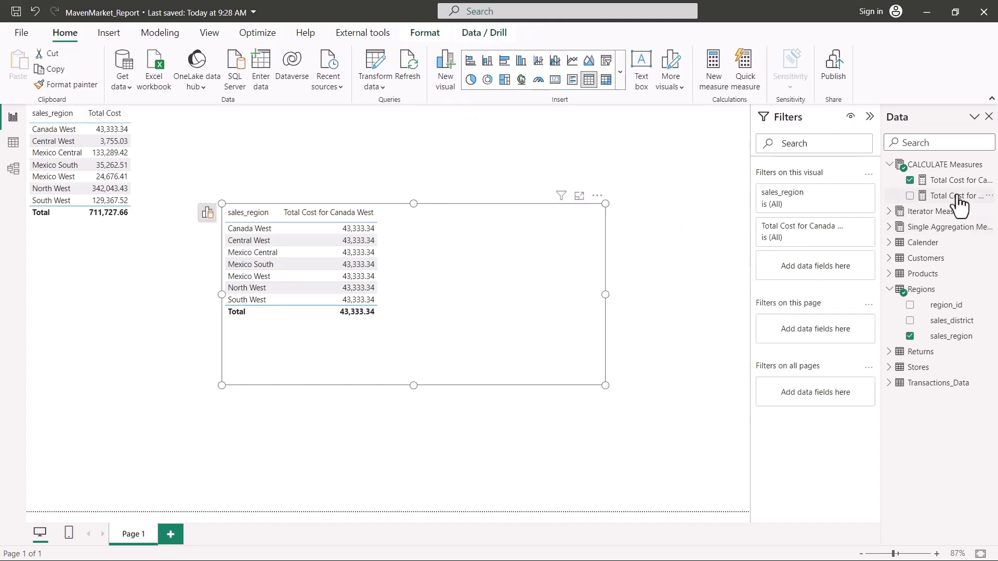
drag(958, 200, 492, 263)
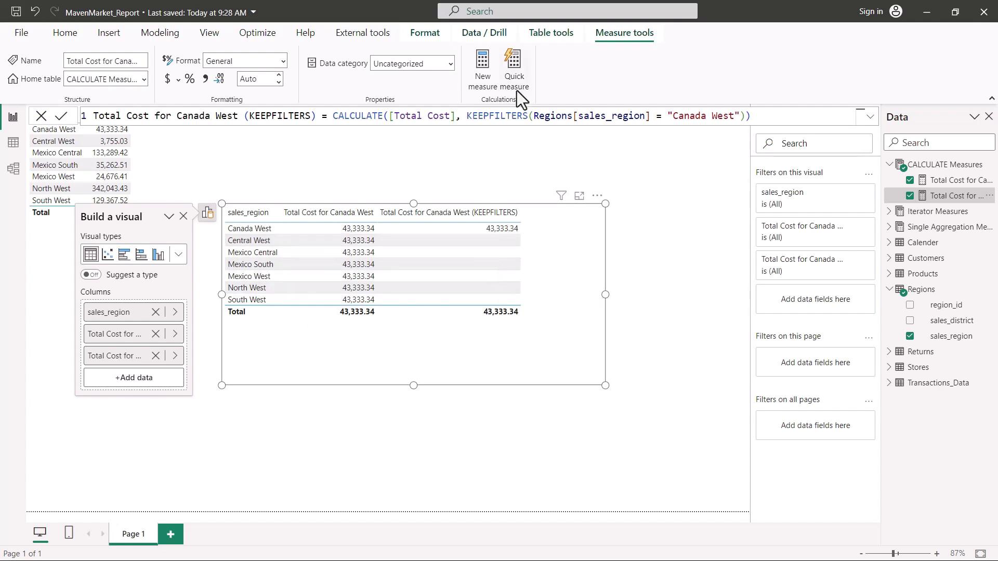
Step: Compare the sales_region filter arguments in the formulas of the KEEPFILTERS measure and the plain Canada West measure
drag(531, 118, 739, 116)
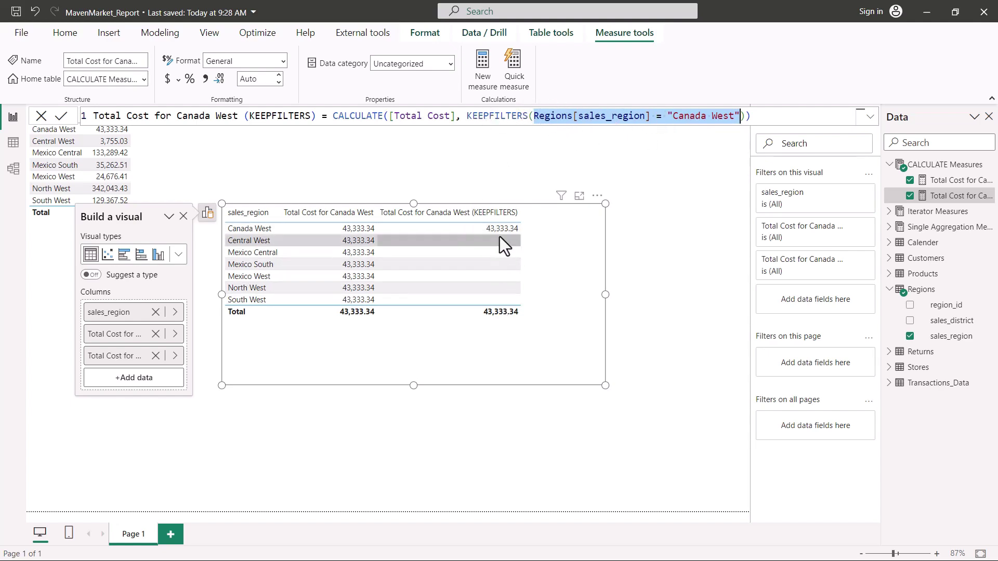
click(485, 116)
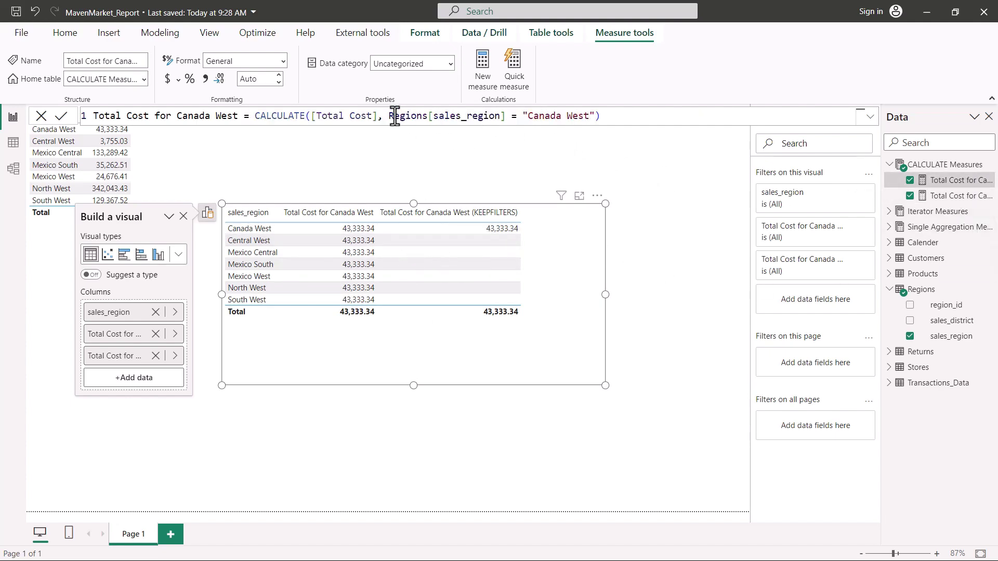
drag(388, 115, 591, 120)
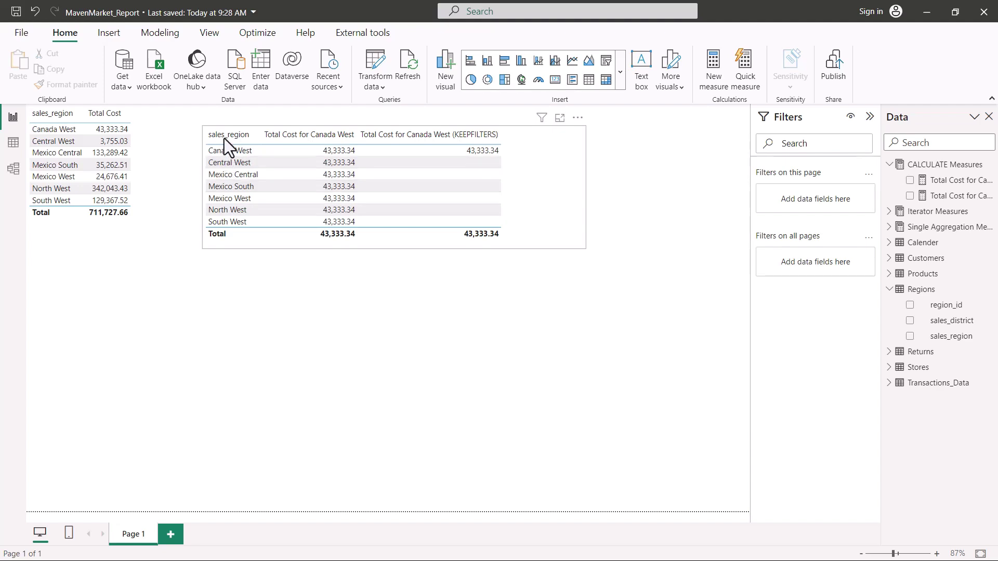
Step: Create a product_brand table from the Products table below the existing visuals, extended to the page's lower edge and widened
click(890, 289)
click(890, 274)
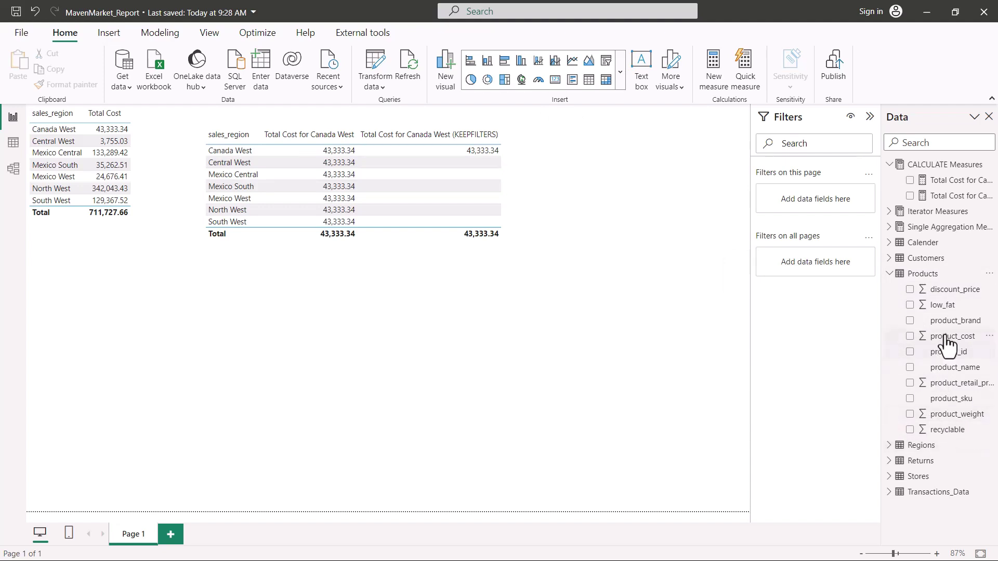
drag(954, 321, 97, 307)
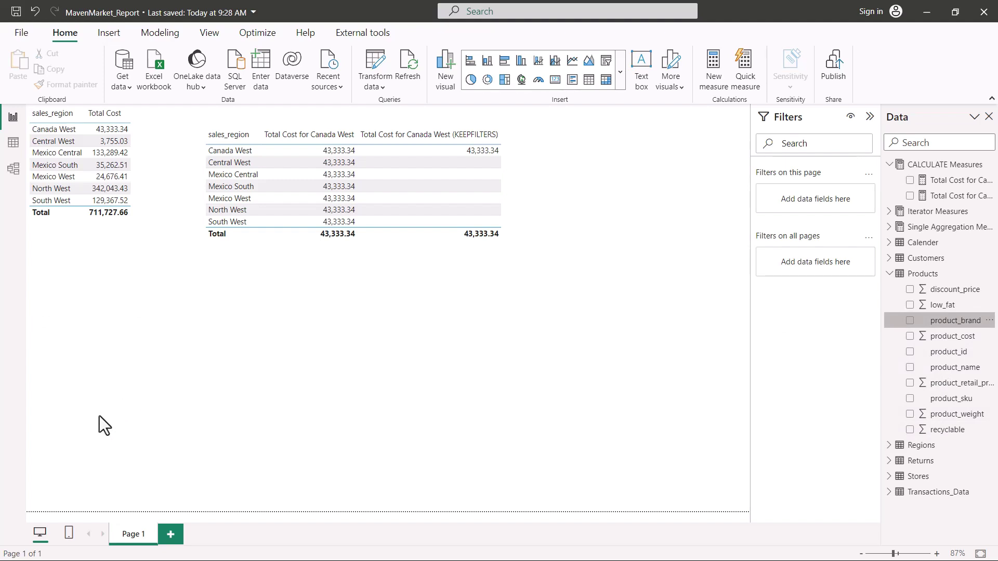
drag(103, 373, 86, 514)
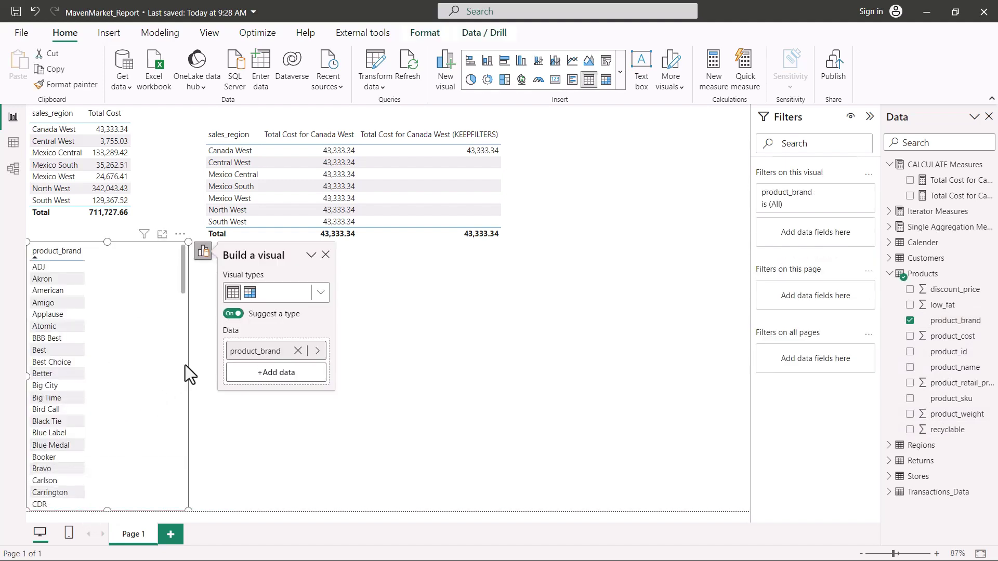
drag(189, 377, 461, 384)
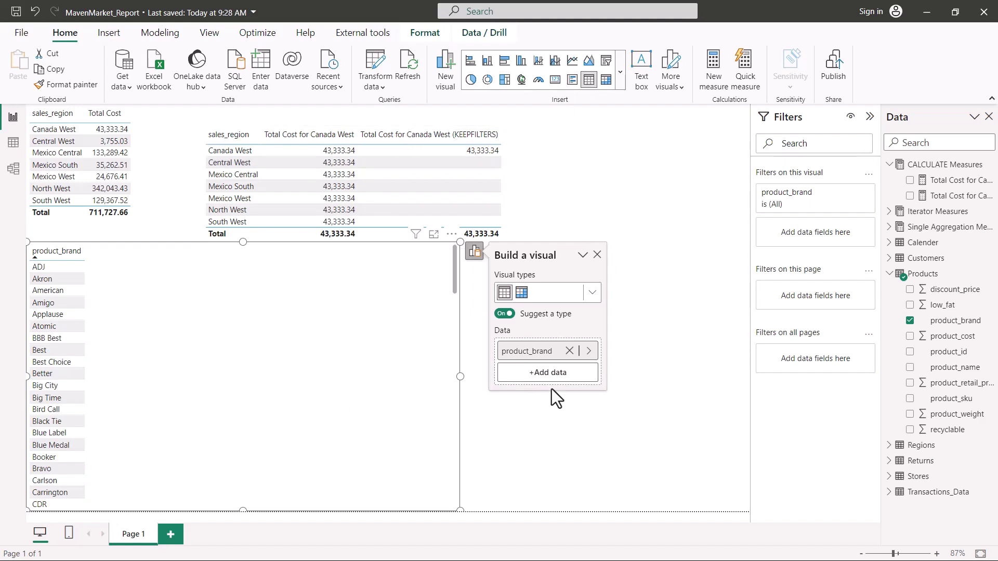
Step: Add the Total Cost for Canada West and Total Cost for Canada West (KEEPFILTERS) measures to the product_brand visual
click(547, 372)
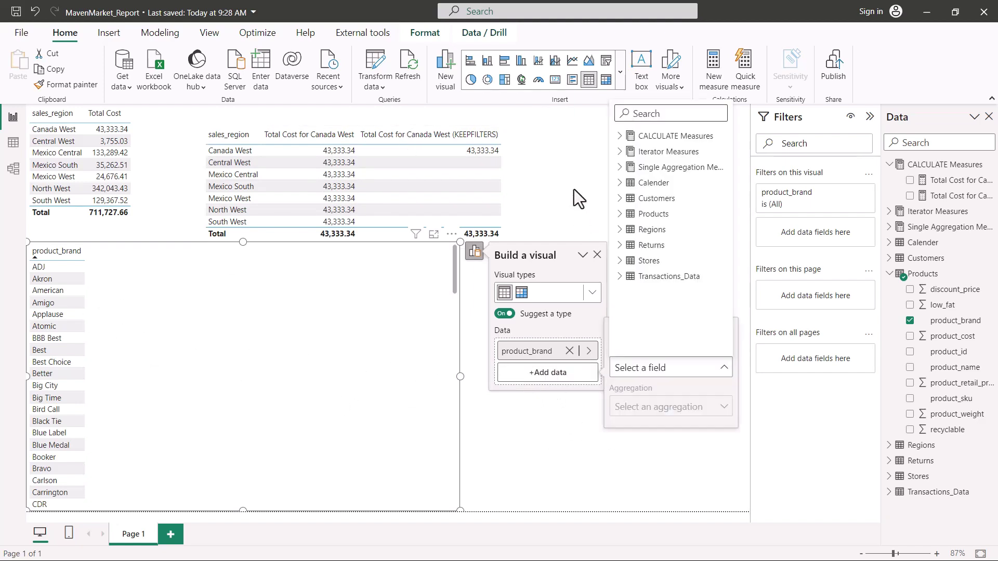
click(620, 151)
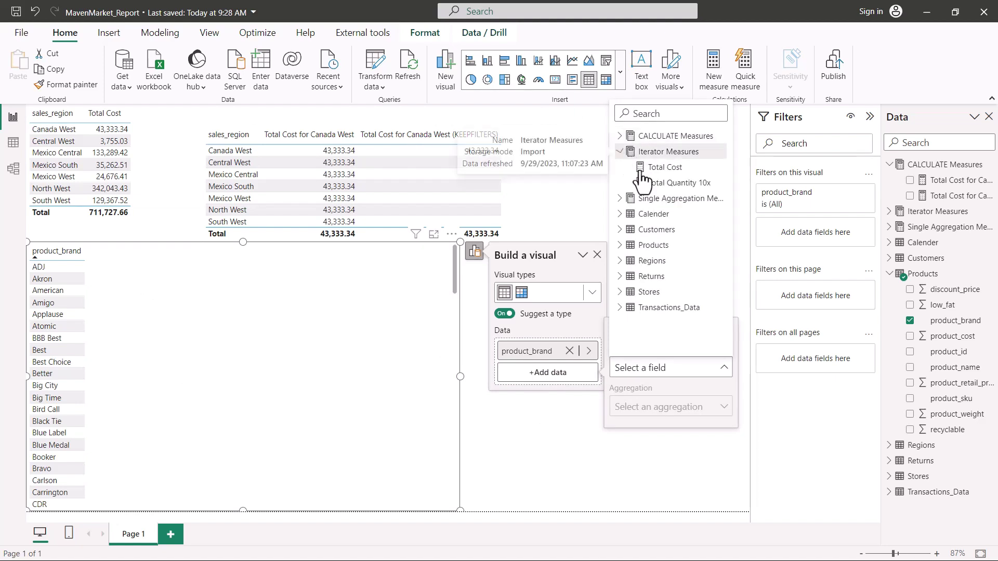
click(621, 150)
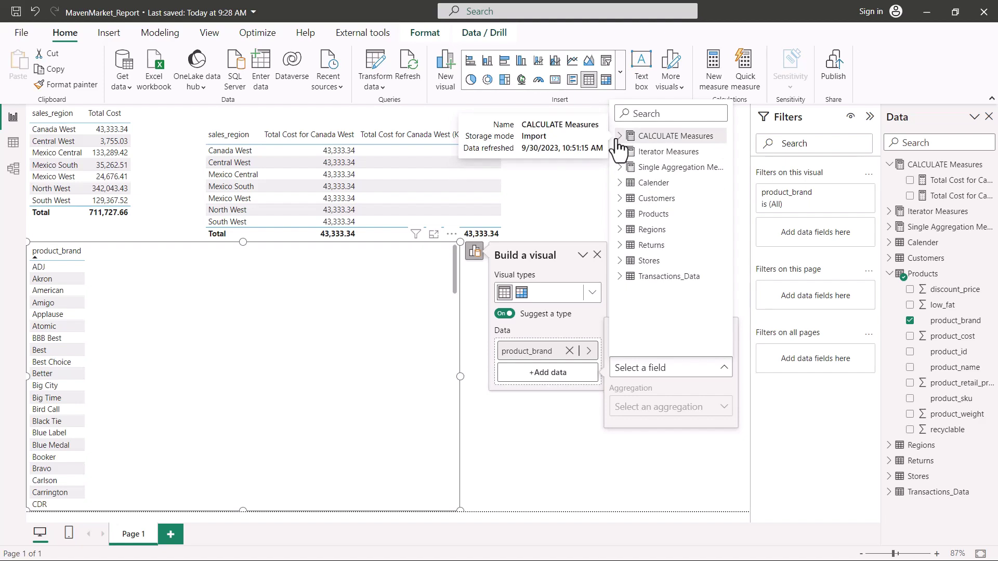
click(619, 137)
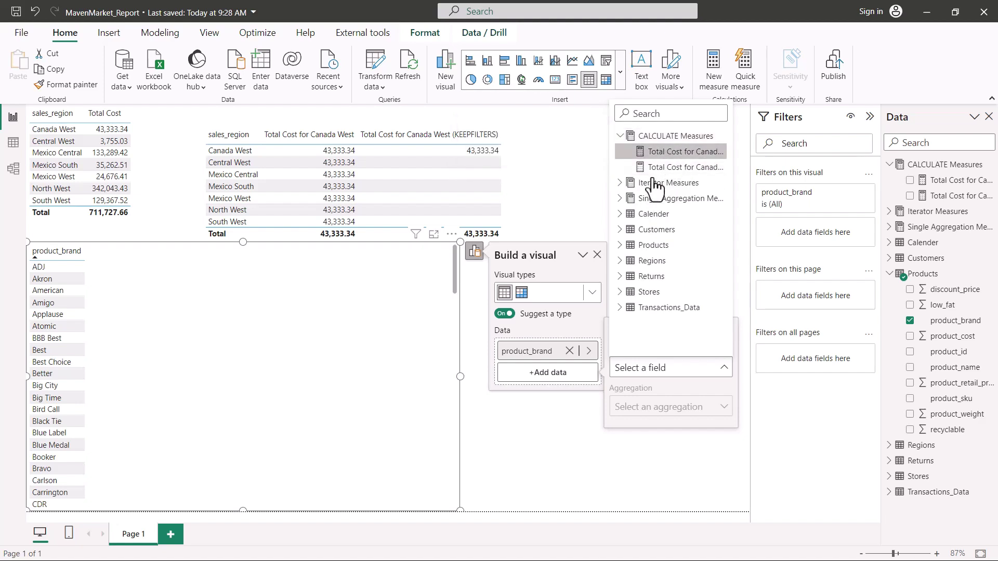
click(667, 156)
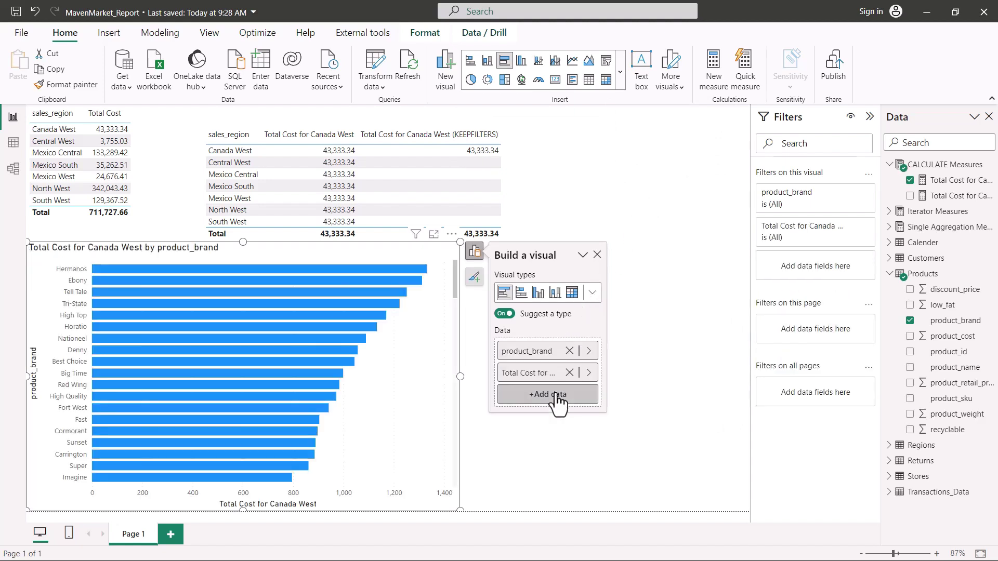
click(555, 399)
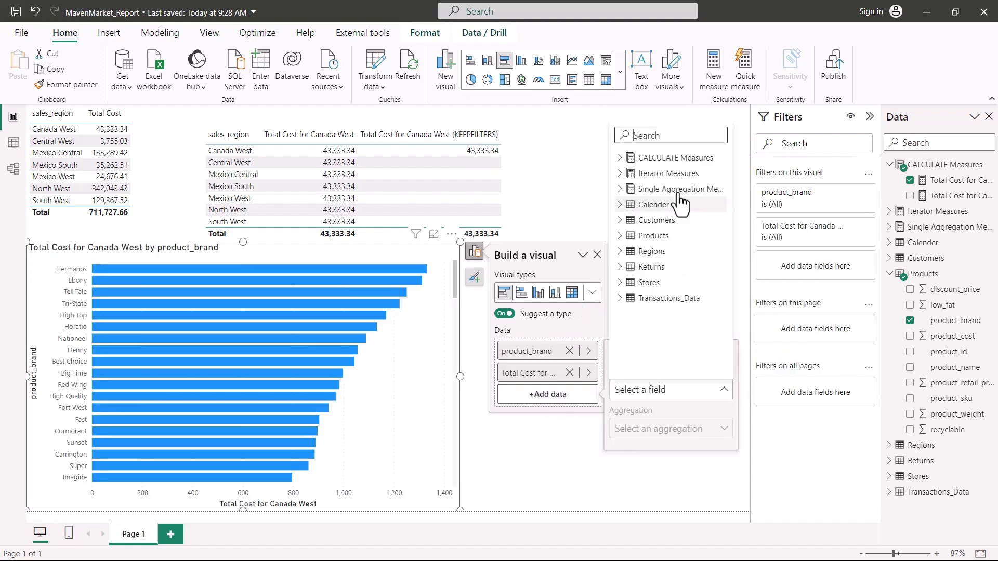
click(632, 159)
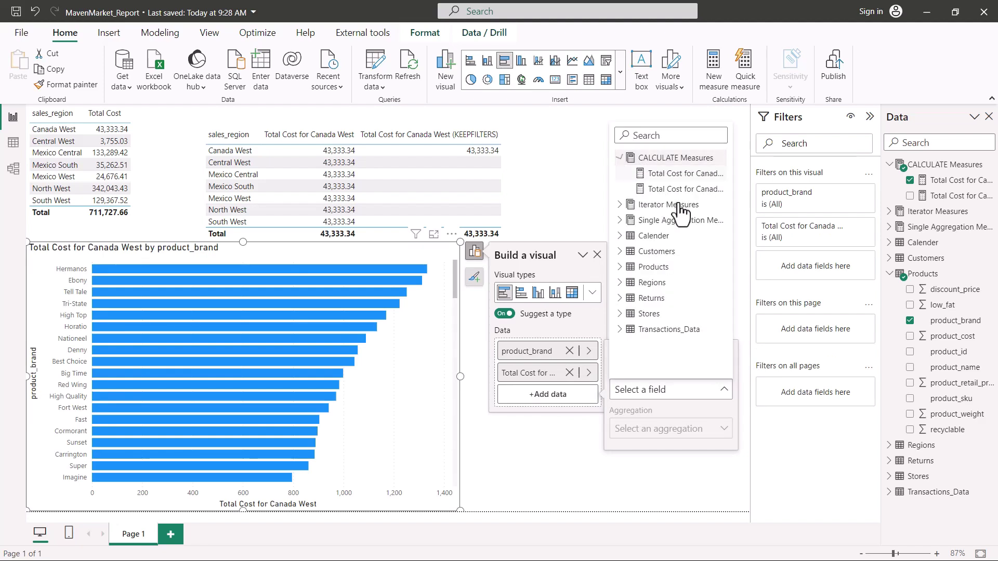
click(679, 189)
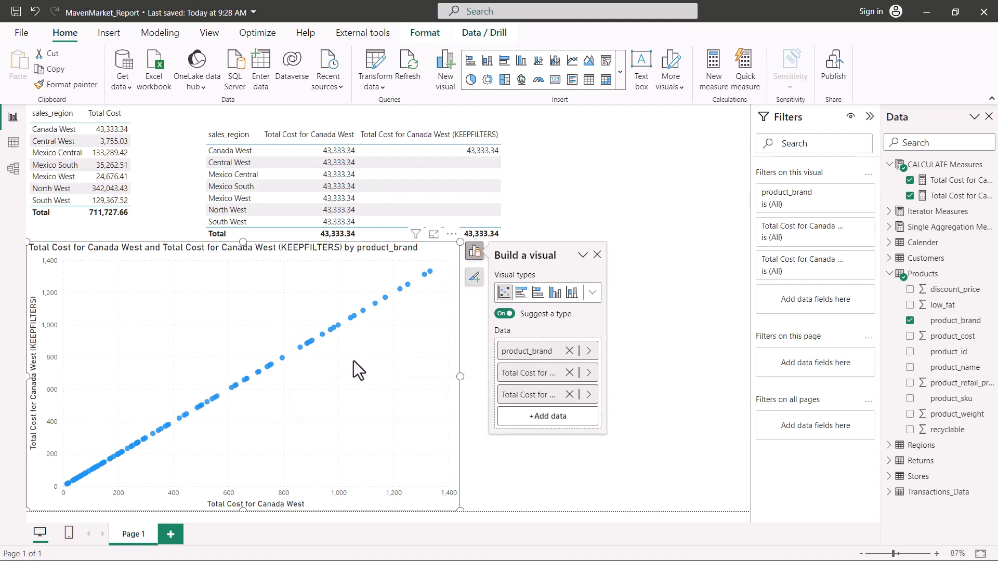
Step: Change the product_brand visual's type to Table and close its build options
click(592, 294)
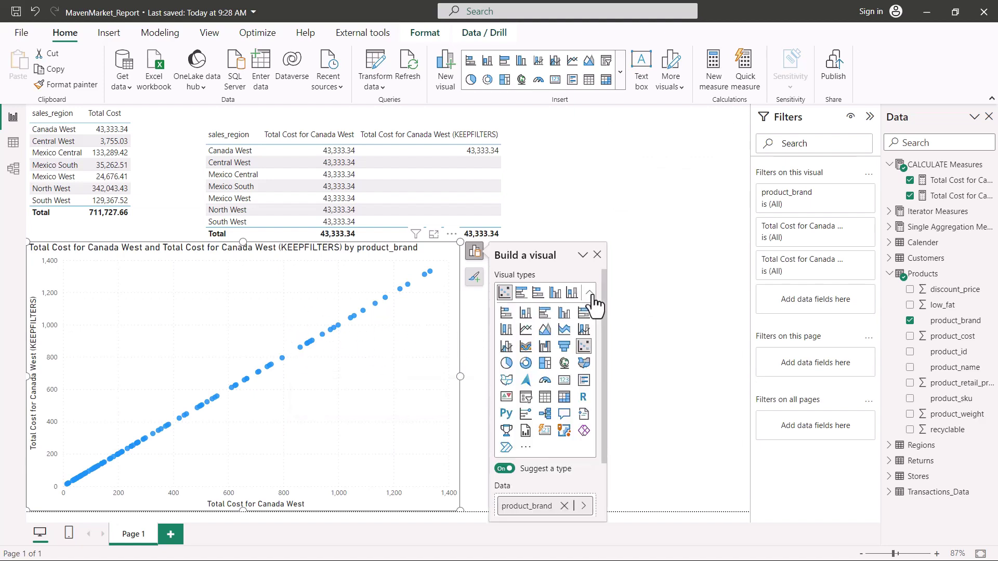
click(545, 398)
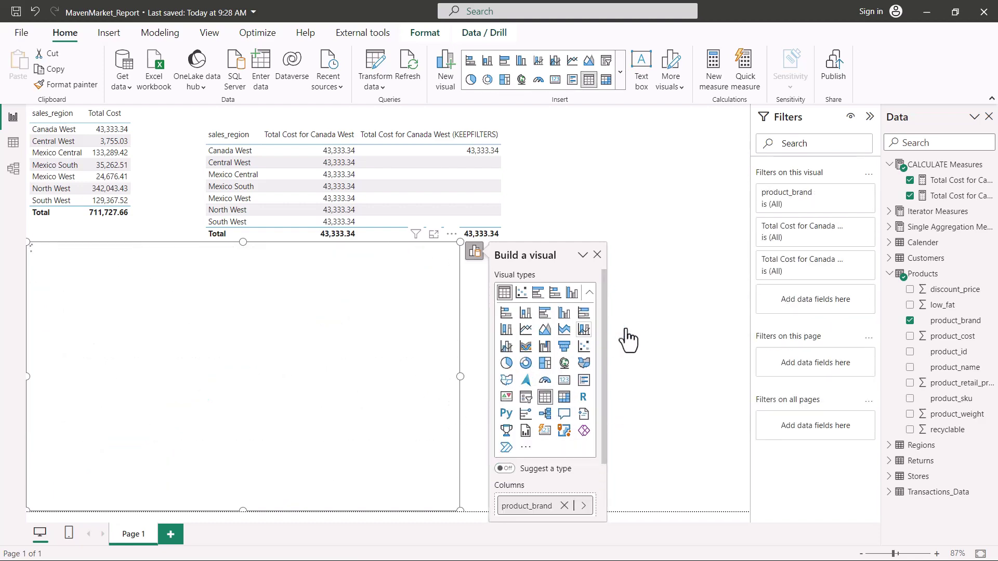
click(597, 255)
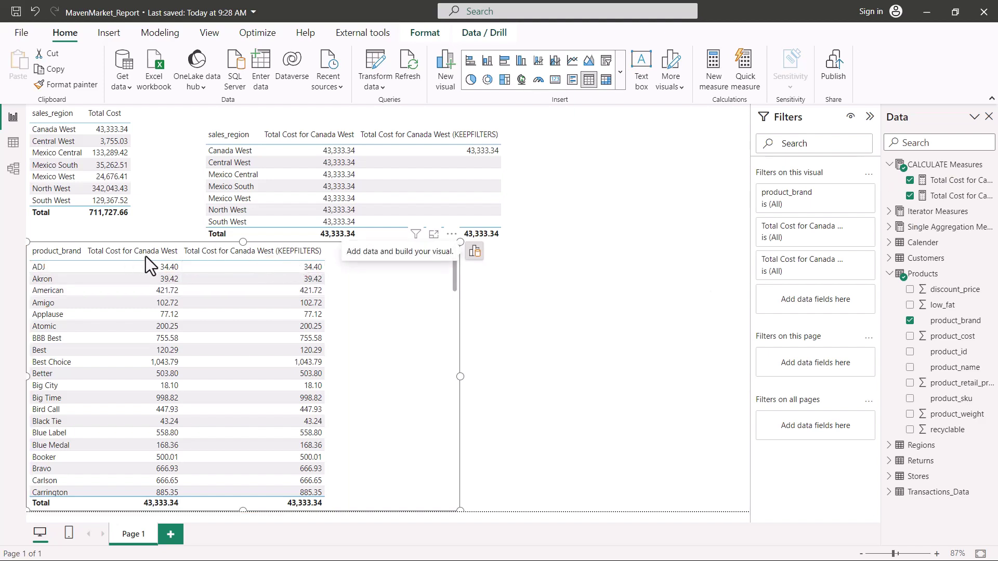
Step: Review the filter arguments of both Canada West measures and compare their values across the brands in the product_brand table
click(956, 180)
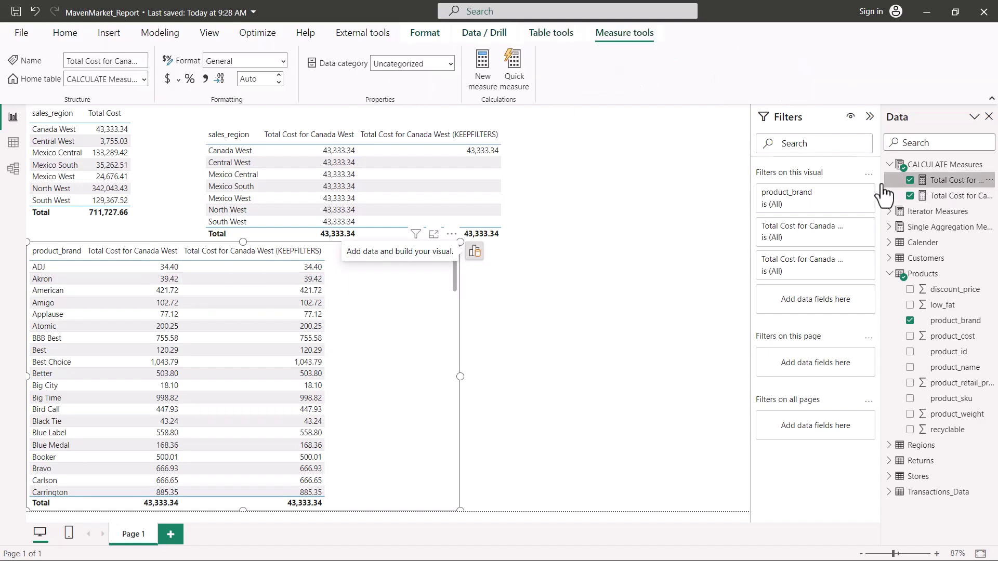
drag(389, 115, 609, 130)
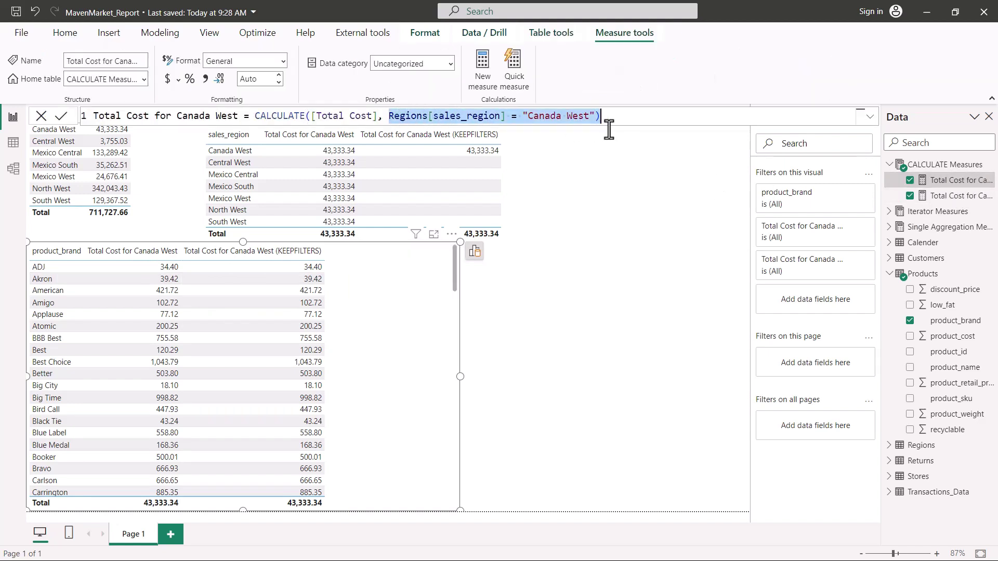
click(942, 207)
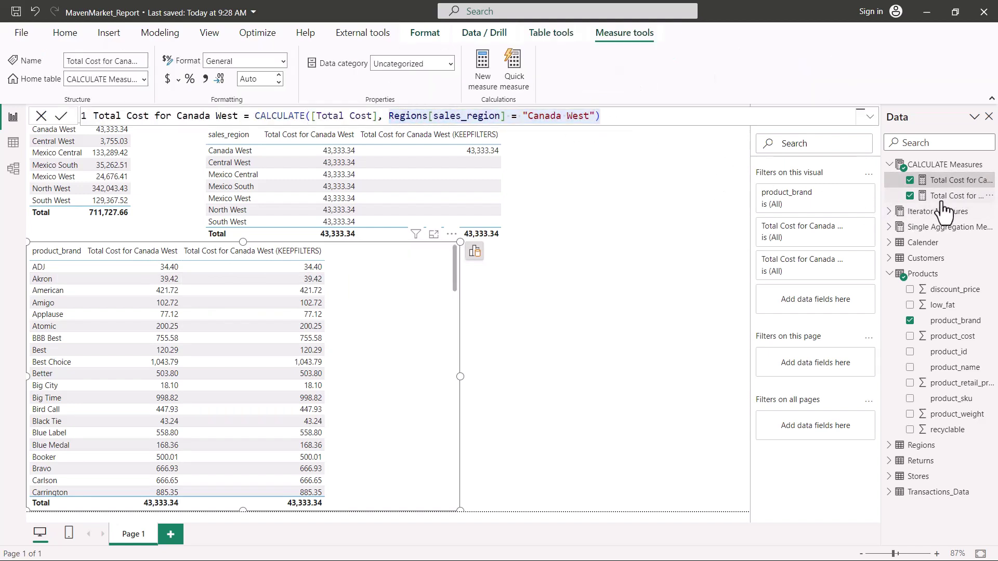
click(942, 201)
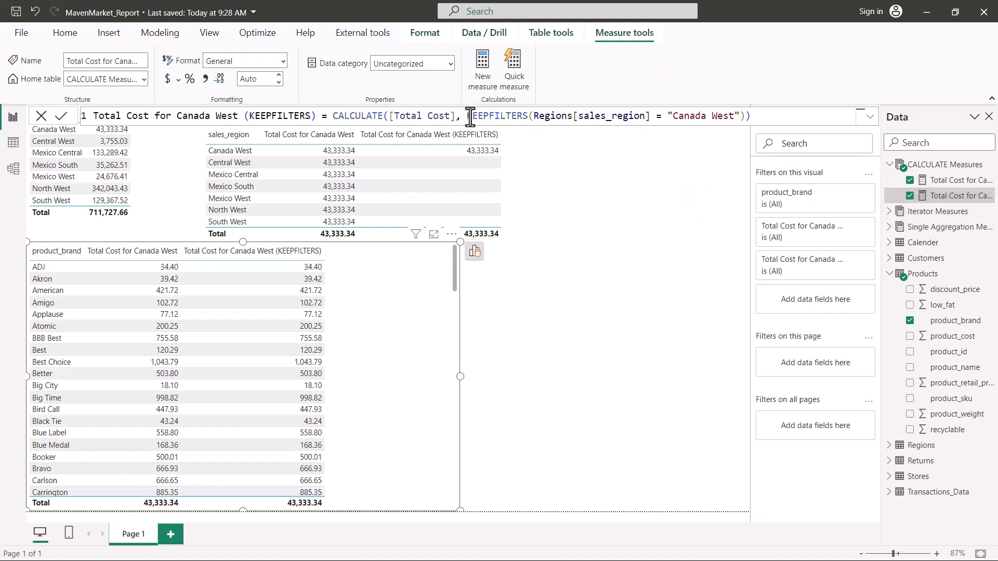
drag(470, 117, 742, 119)
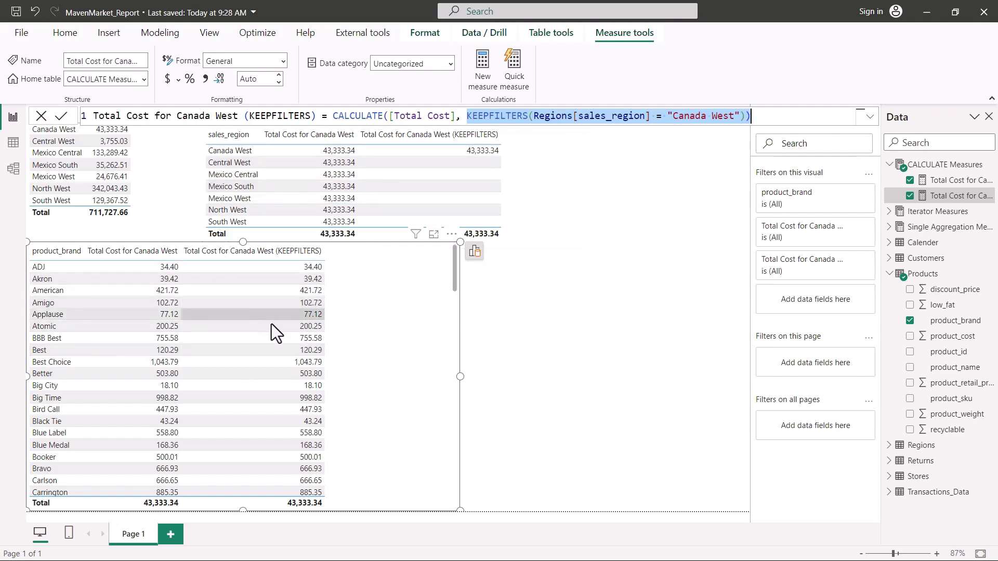
scroll(230, 371, down, 2)
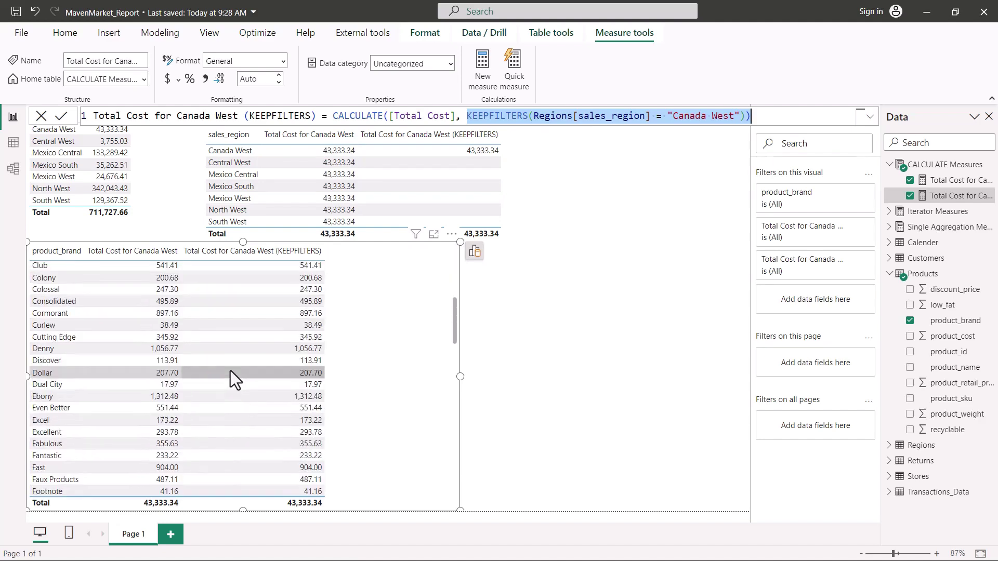
scroll(230, 370, up, 2)
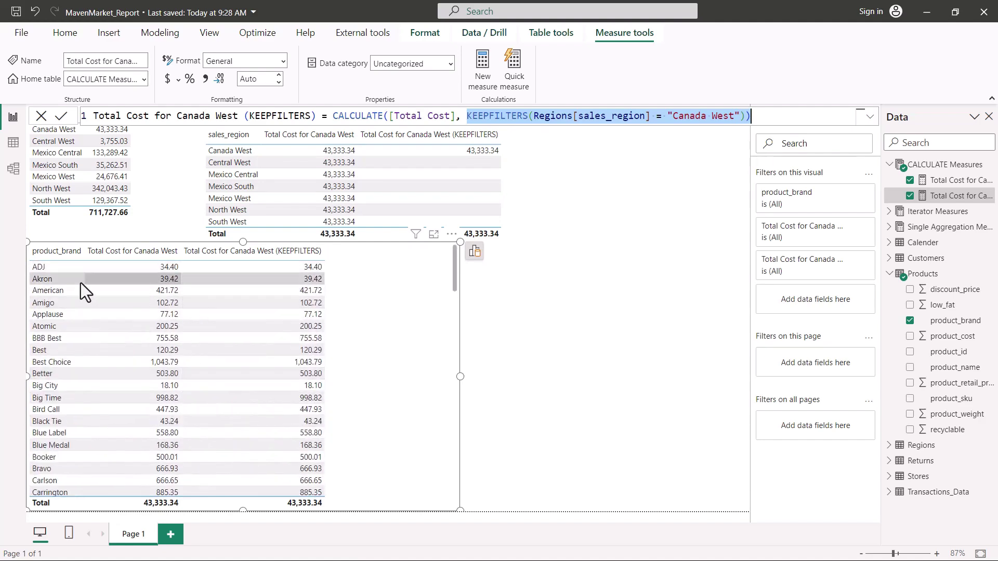